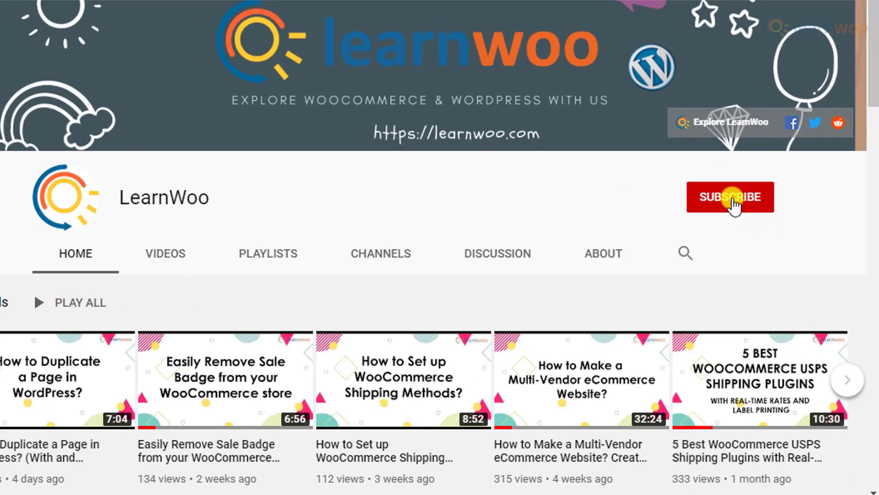
Step: Subscribe to the LearnWoo YouTube channel with notifications set to All
{"action": "left_click", "coordinate": [733, 203]}
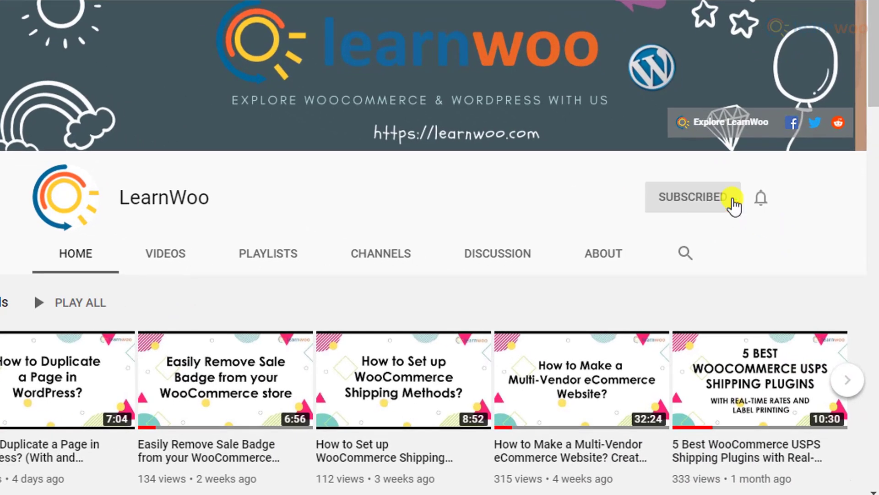
{"action": "left_click", "coordinate": [760, 201]}
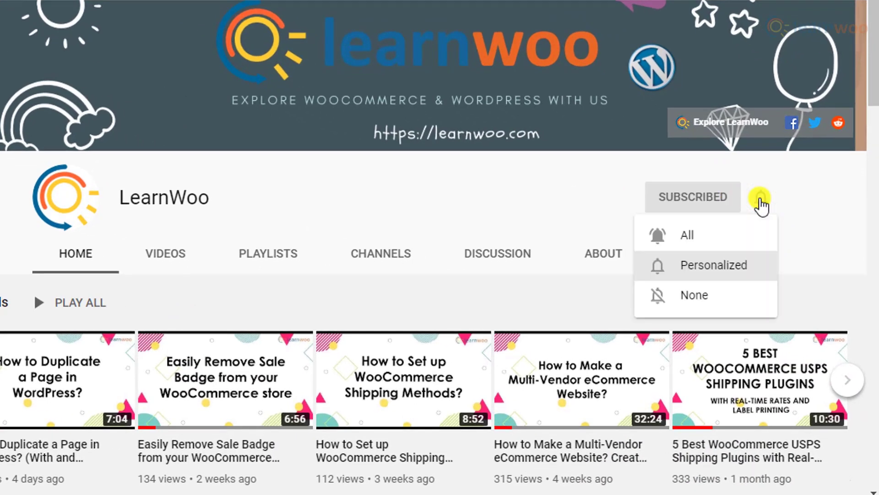
{"action": "left_click", "coordinate": [752, 235]}
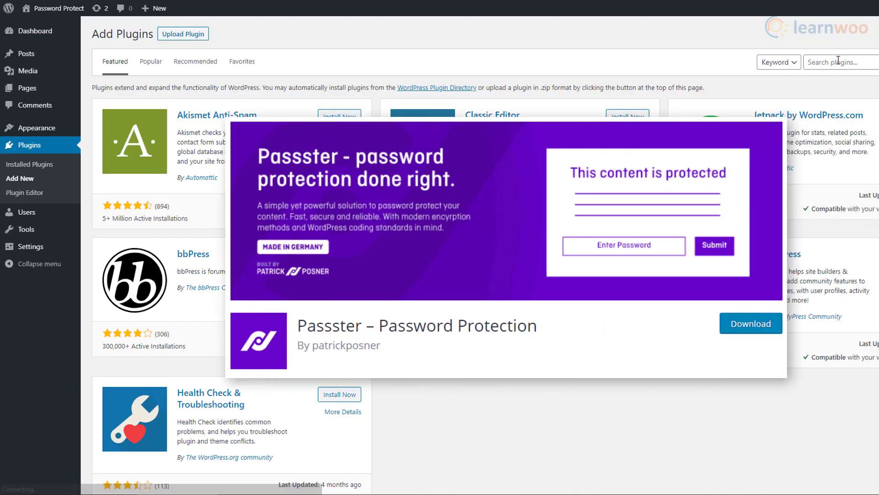
Step: Search the plugin directory for 'passster', then install and activate Passster – Password Protection
{"action": "left_click", "coordinate": [838, 61]}
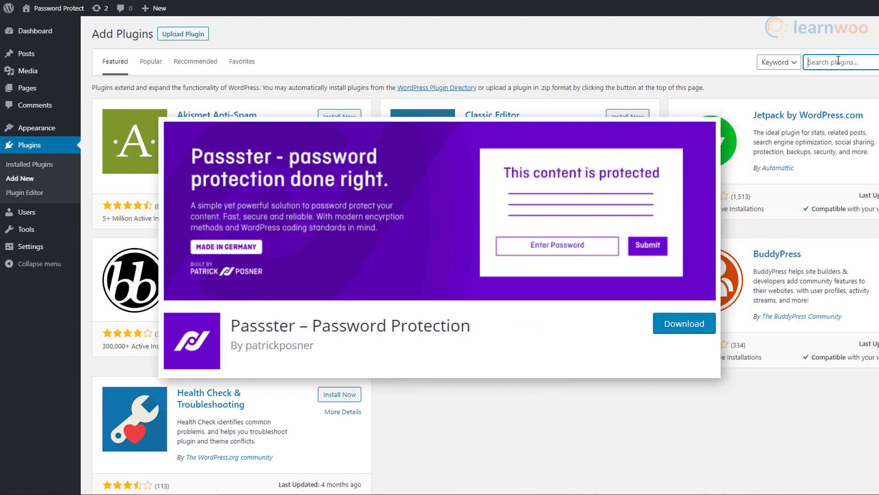
{"action": "type", "text": "passster"}
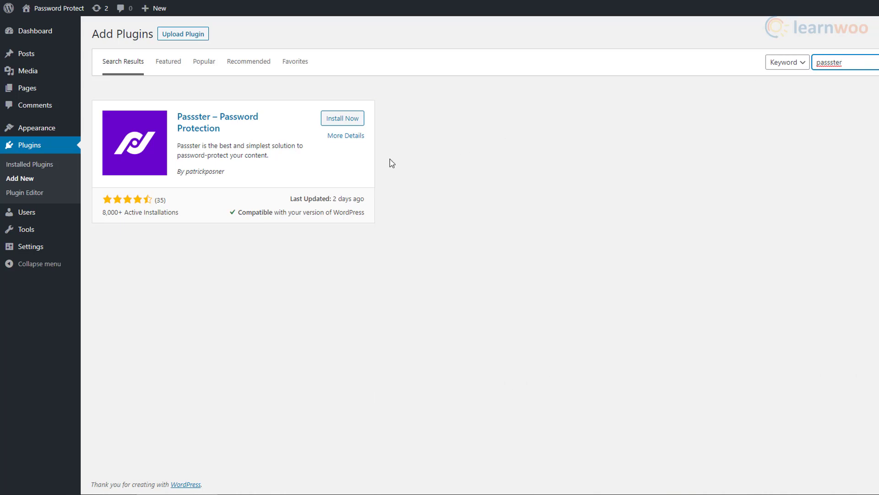
{"action": "left_click", "coordinate": [342, 120]}
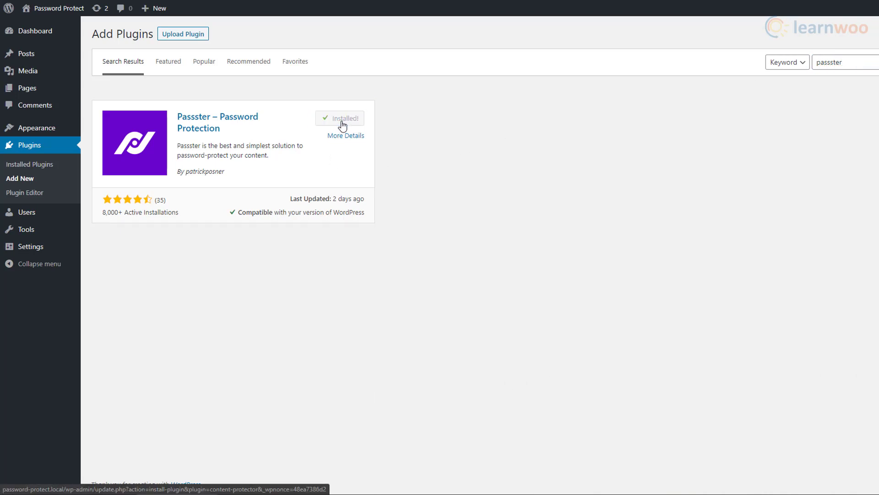
{"action": "left_click", "coordinate": [346, 125]}
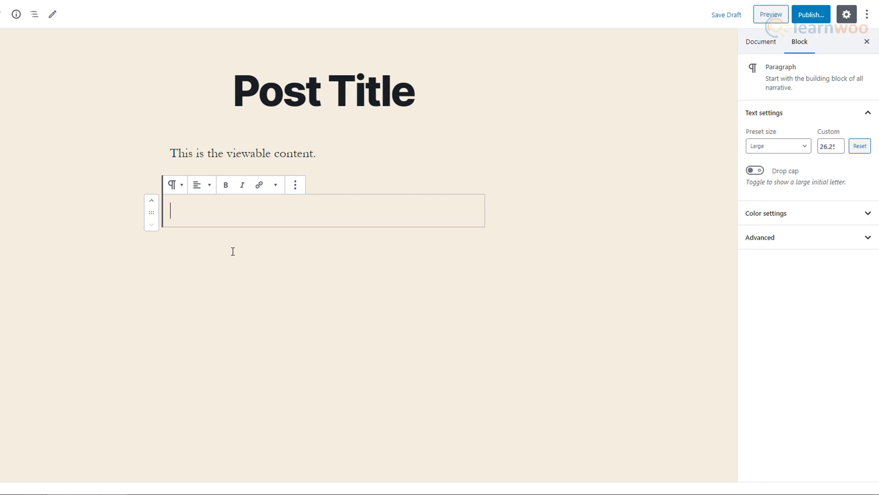
Step: Paste a Passster shortcode, give it a custom password, and wrap the text 'This content is hidden'
{"action": "key", "text": "ctrl+v"}
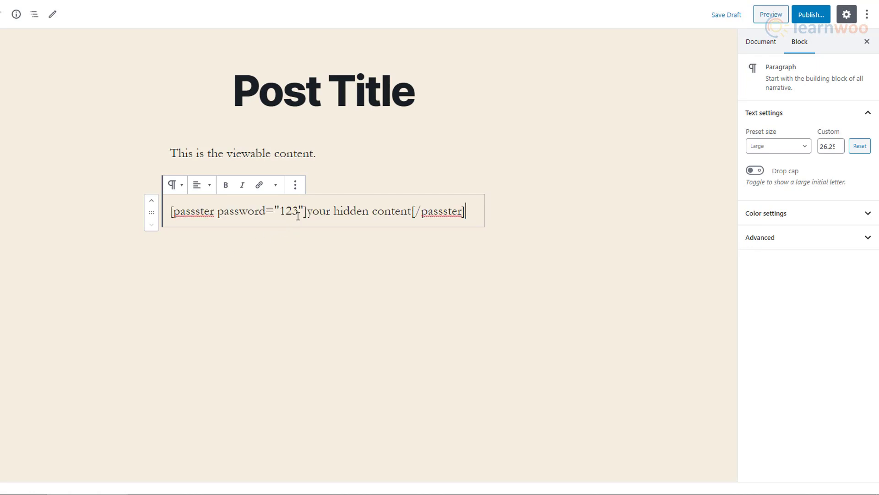
{"action": "left_click_drag", "start_coordinate": [298, 214], "coordinate": [283, 215]}
{"action": "type", "text": "password"}
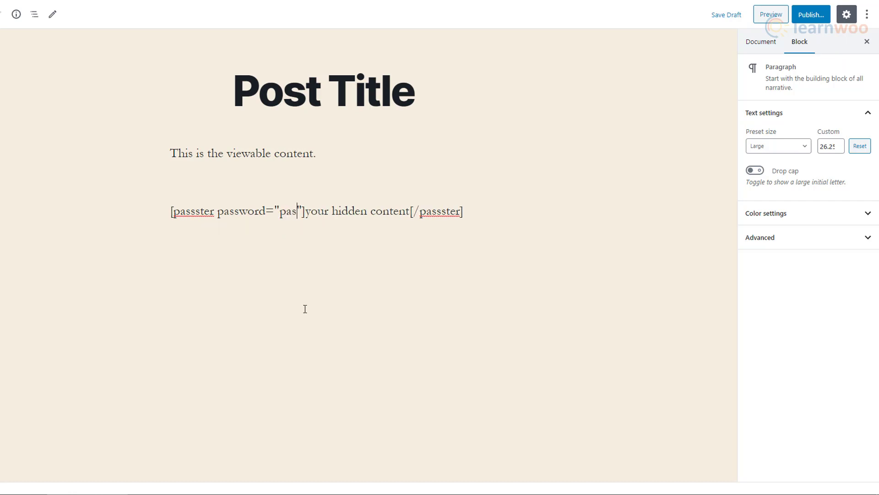
{"action": "type", "text": "12"}
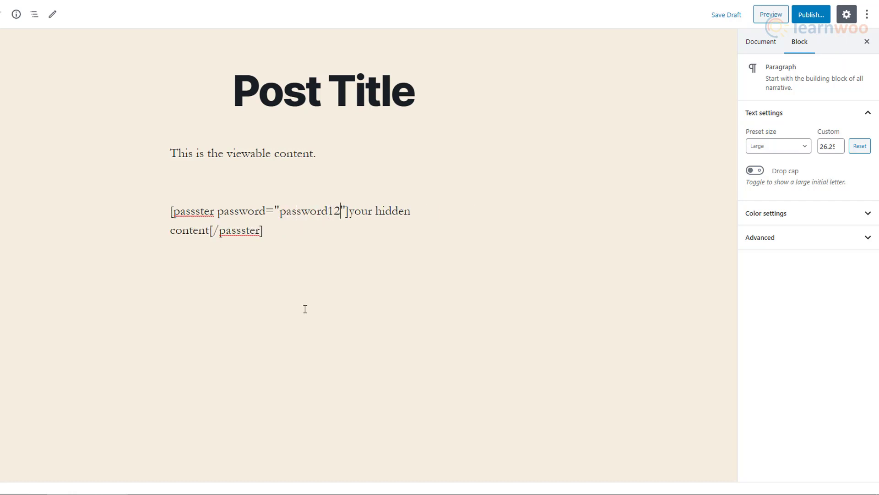
{"action": "type", "text": "34"}
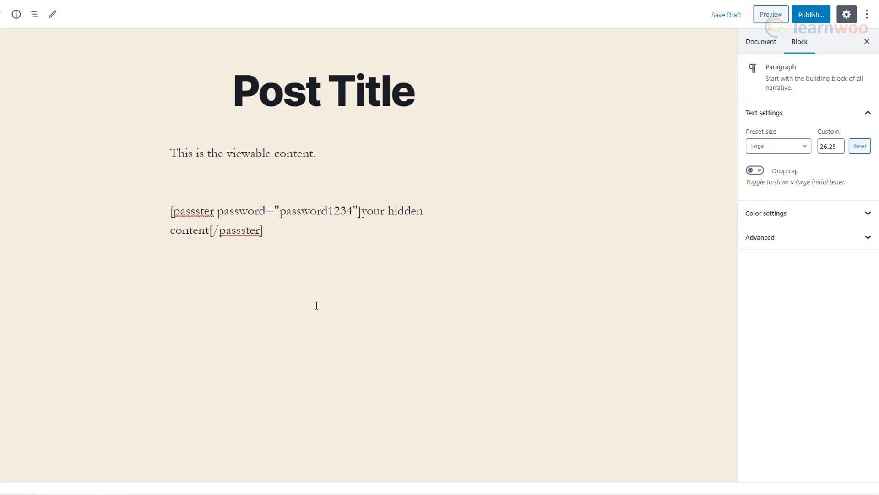
{"action": "left_click_drag", "start_coordinate": [363, 215], "coordinate": [211, 229]}
{"action": "type", "text": "This content is "}
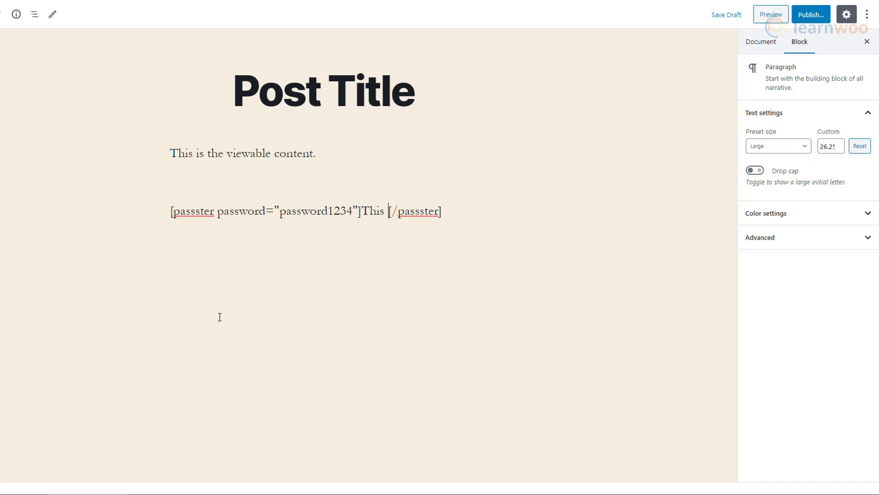
{"action": "type", "text": "hidden"}
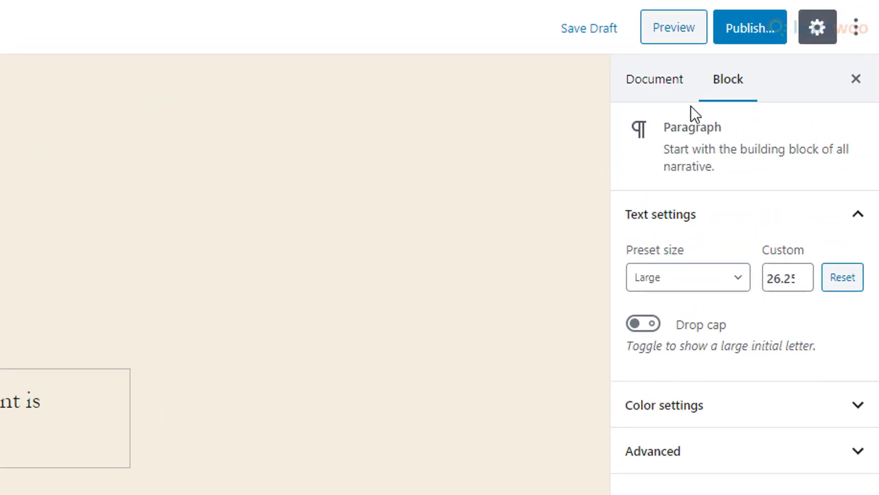
Step: Publish the post, then enter the Protected Area password on the live page and reveal it
{"action": "left_click", "coordinate": [764, 39]}
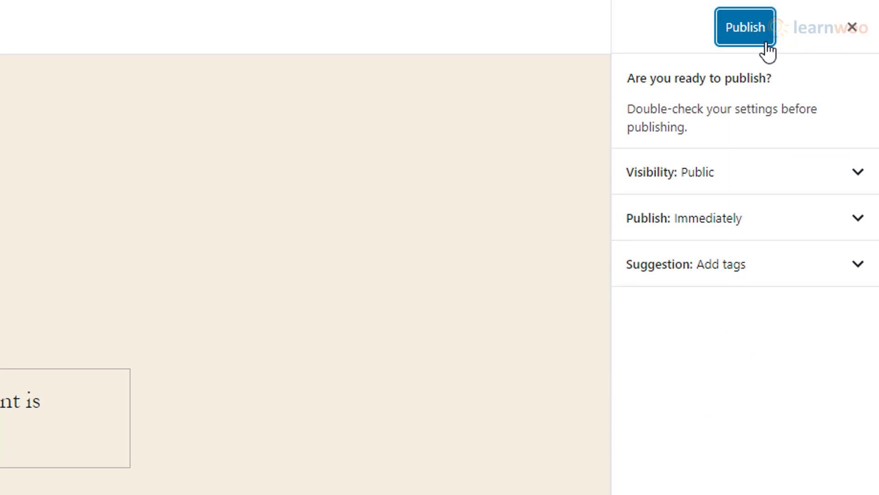
{"action": "left_click", "coordinate": [766, 44]}
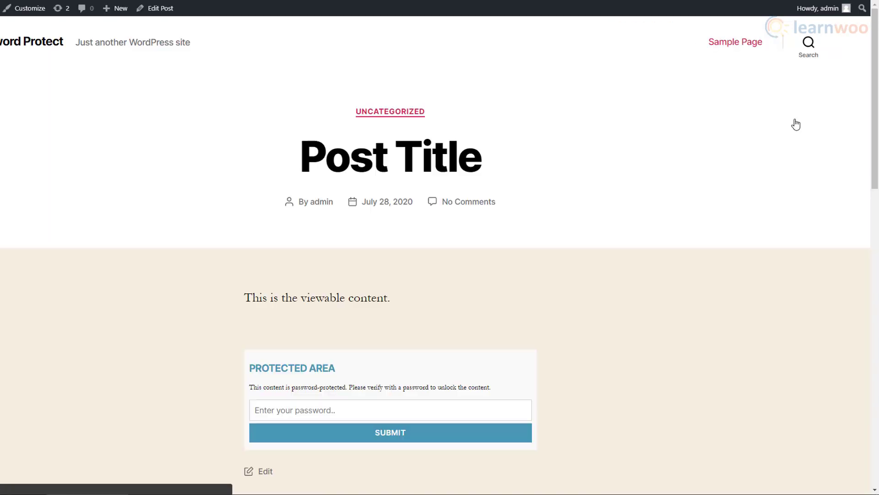
{"action": "scroll", "coordinate": [726, 261], "scroll_direction": "down", "scroll_amount": 2}
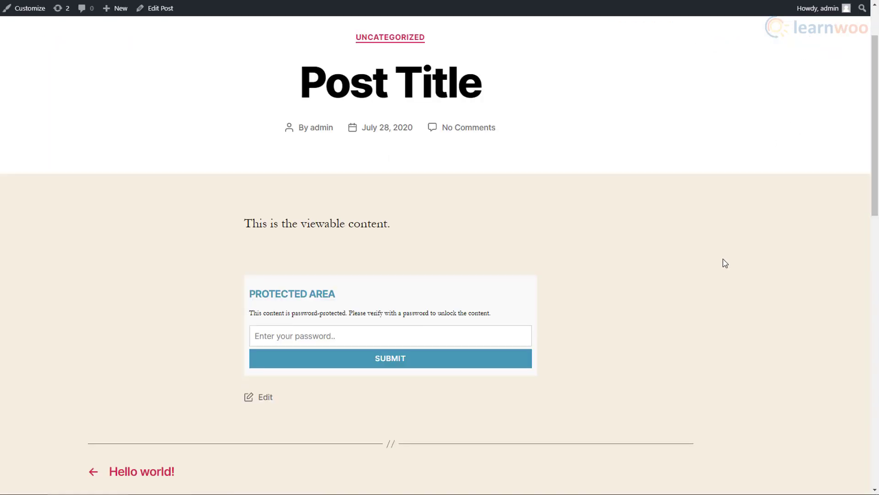
{"action": "left_click", "coordinate": [495, 334]}
{"action": "type", "text": "****"}
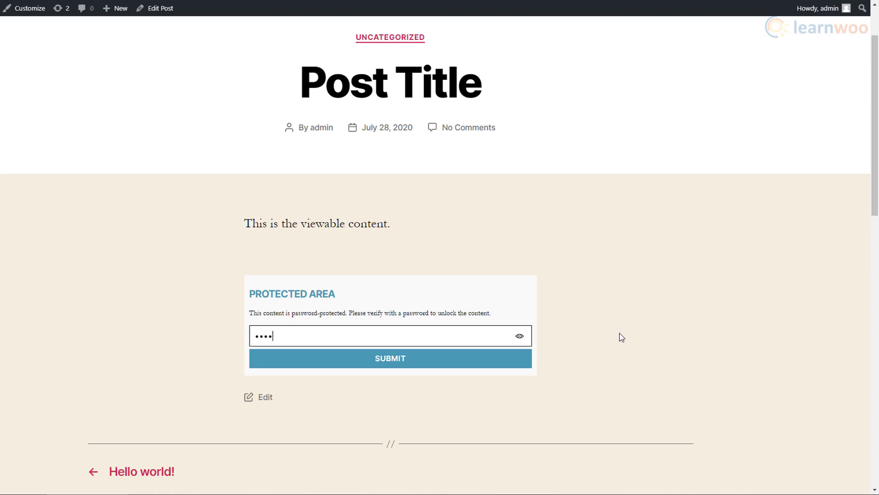
{"action": "left_click", "coordinate": [520, 336]}
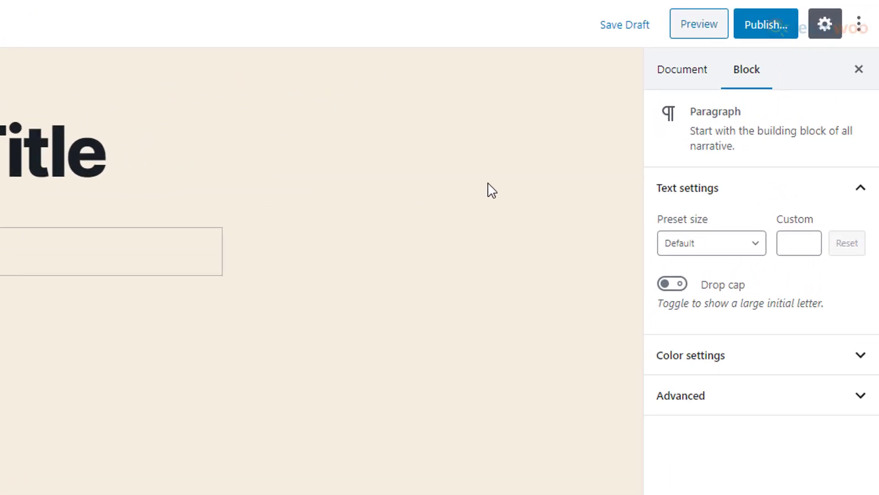
Step: In the pre-publish panel, set Visibility to Password Protected and enter the post password
{"action": "left_click", "coordinate": [765, 46]}
{"action": "left_click", "coordinate": [762, 171]}
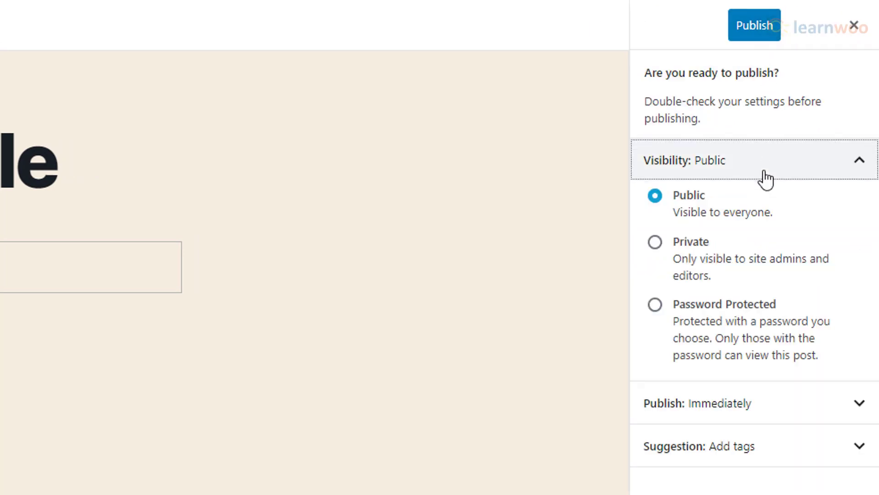
{"action": "left_click", "coordinate": [655, 305]}
{"action": "left_click", "coordinate": [687, 381]}
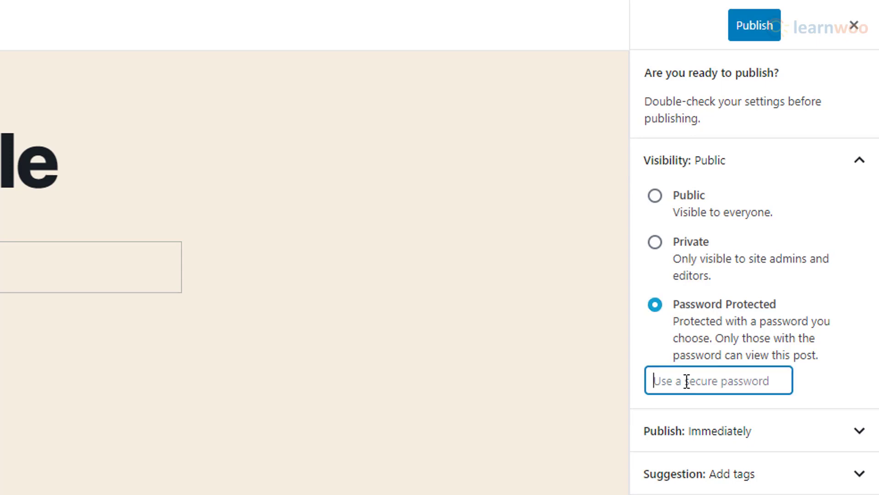
{"action": "type", "text": "pa"}
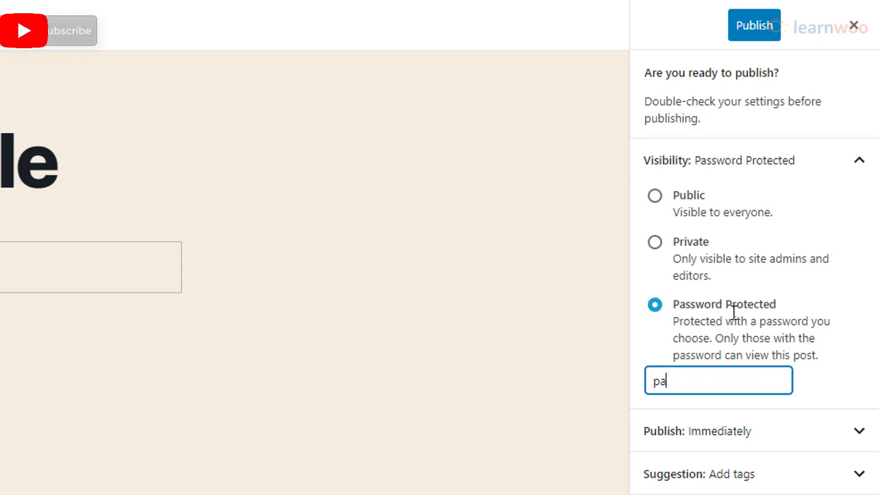
{"action": "type", "text": "ssword1234"}
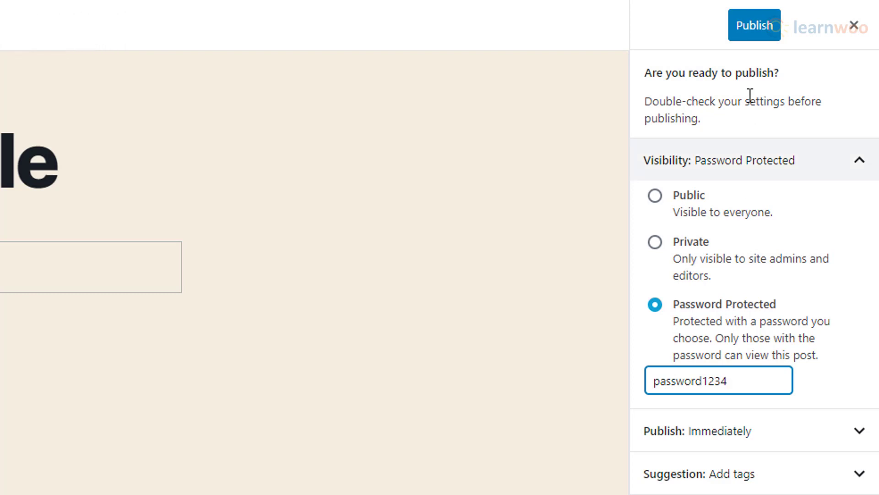
Step: Publish the protected post, view it live, and submit its password to unlock it
{"action": "left_click", "coordinate": [758, 39]}
{"action": "left_click", "coordinate": [713, 213]}
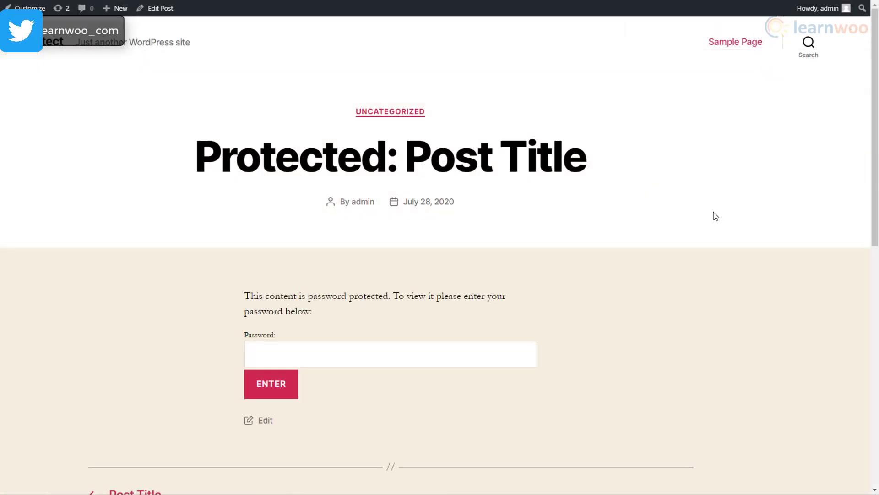
{"action": "left_click", "coordinate": [508, 351]}
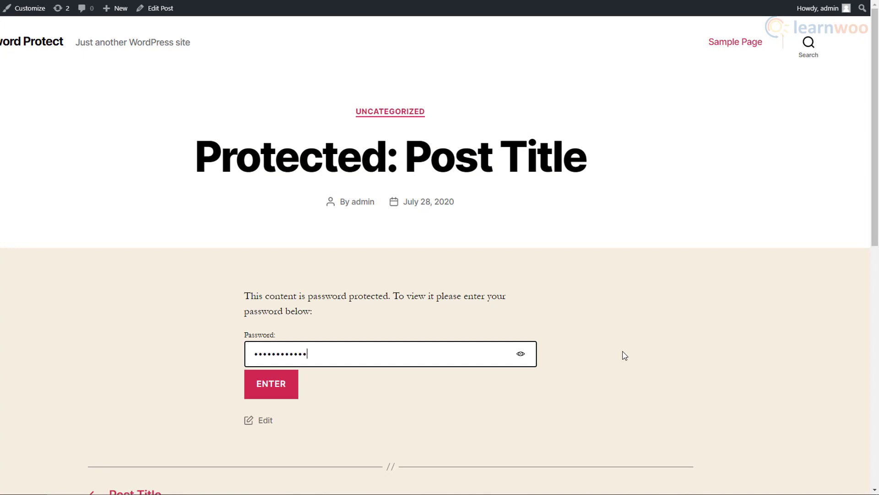
{"action": "left_click", "coordinate": [521, 356]}
{"action": "left_click", "coordinate": [287, 393]}
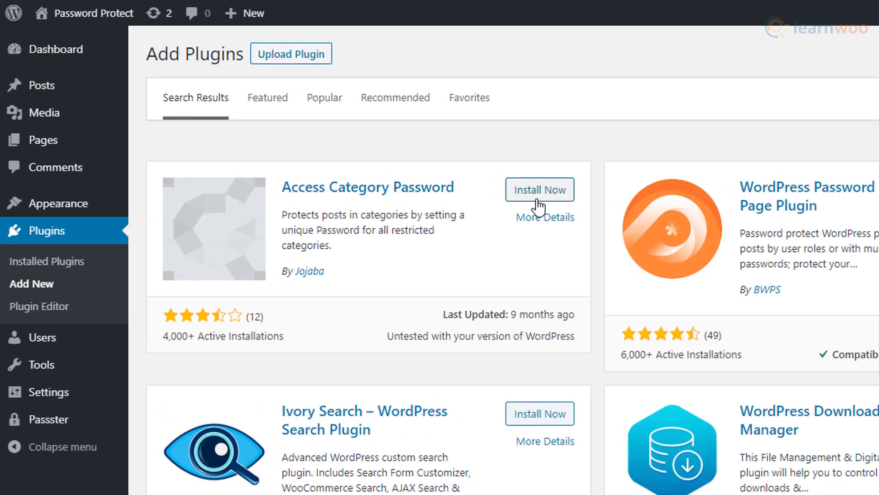
Step: Install the Access Category Password plugin from the search results
{"action": "left_click", "coordinate": [539, 201]}
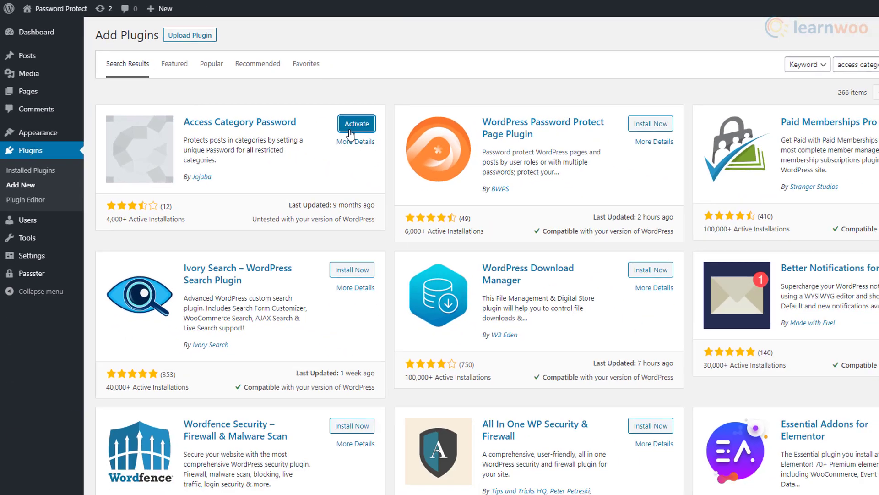
Step: Activate Access Category Password and go to its settings page
{"action": "left_click", "coordinate": [351, 129]}
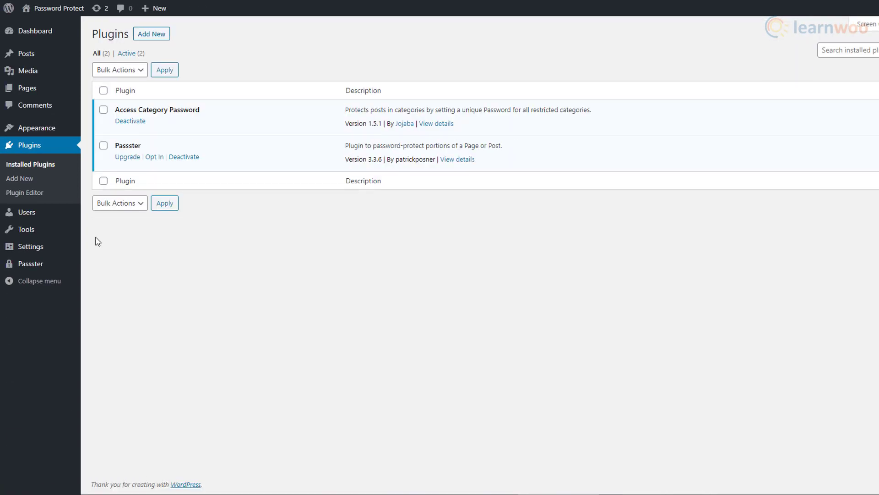
{"action": "mouse_move", "coordinate": [75, 263]}
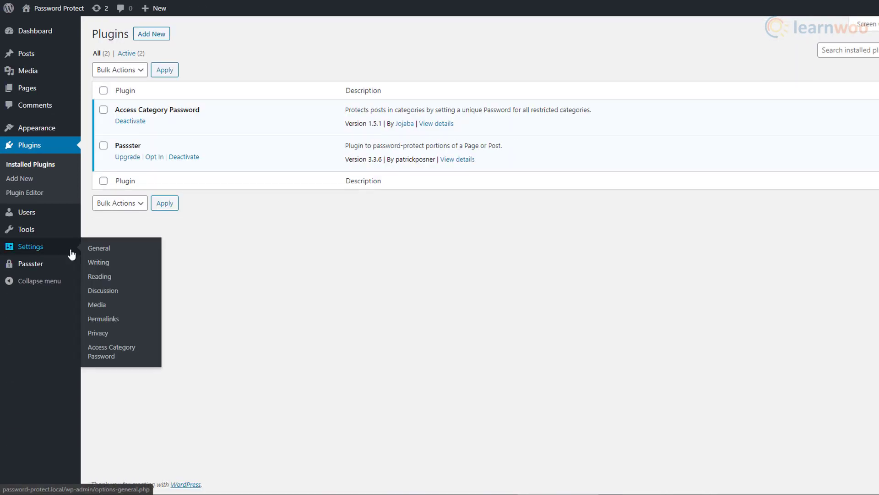
{"action": "left_click", "coordinate": [132, 361]}
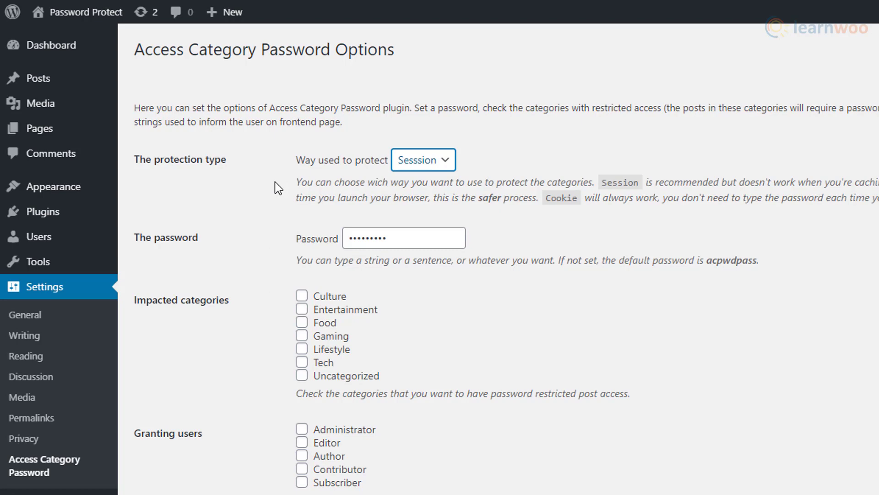
Step: Set the protection type to Cookie and replace the old category password with a new one
{"action": "left_click", "coordinate": [441, 166]}
{"action": "left_click", "coordinate": [438, 179]}
{"action": "left_click", "coordinate": [449, 164]}
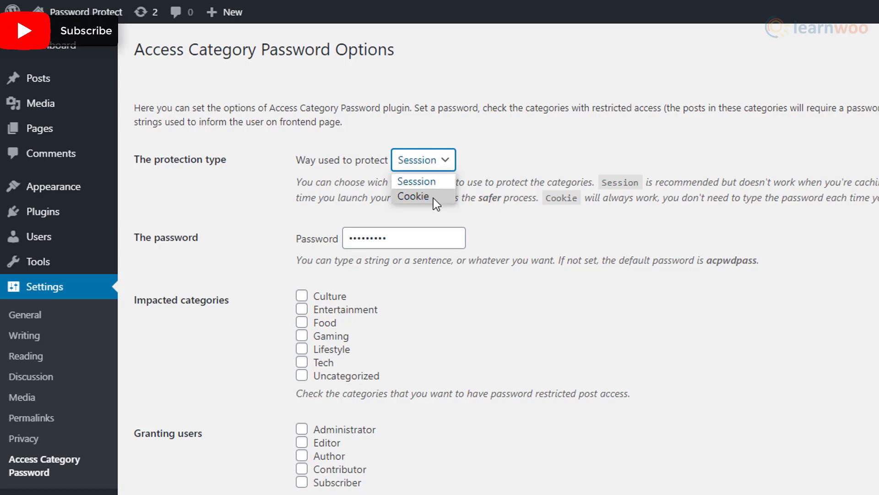
{"action": "left_click", "coordinate": [433, 198]}
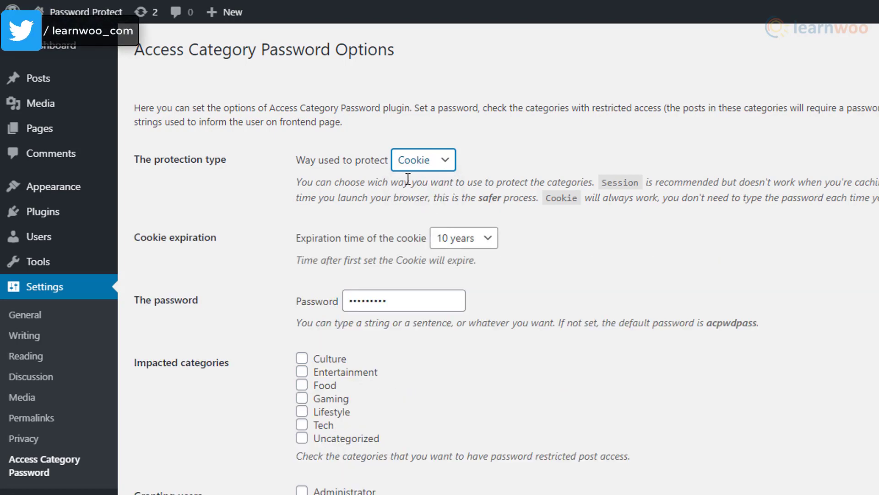
{"action": "left_click_drag", "start_coordinate": [410, 301], "coordinate": [324, 308]}
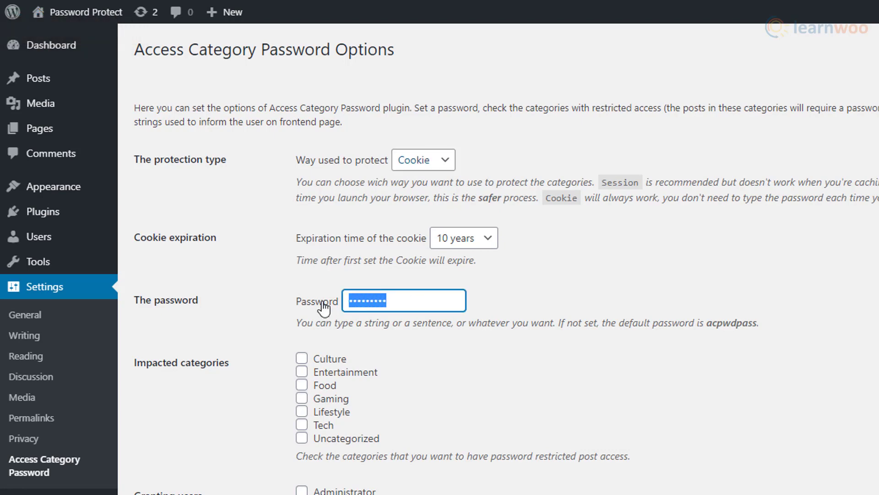
{"action": "type", "text": "••"}
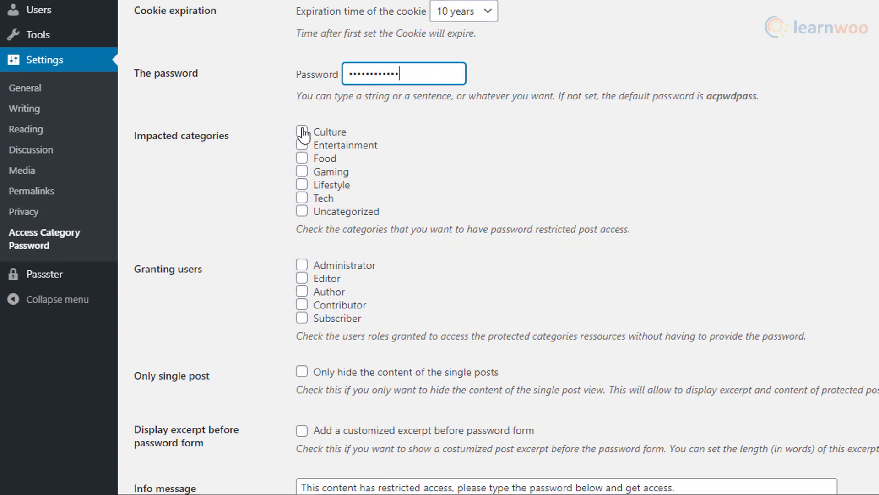
Step: Restrict Culture, Entertainment and Lifestyle posts, exempting Administrators and Editors from the password
{"action": "left_click", "coordinate": [301, 131]}
{"action": "left_click", "coordinate": [301, 145]}
{"action": "left_click", "coordinate": [302, 185]}
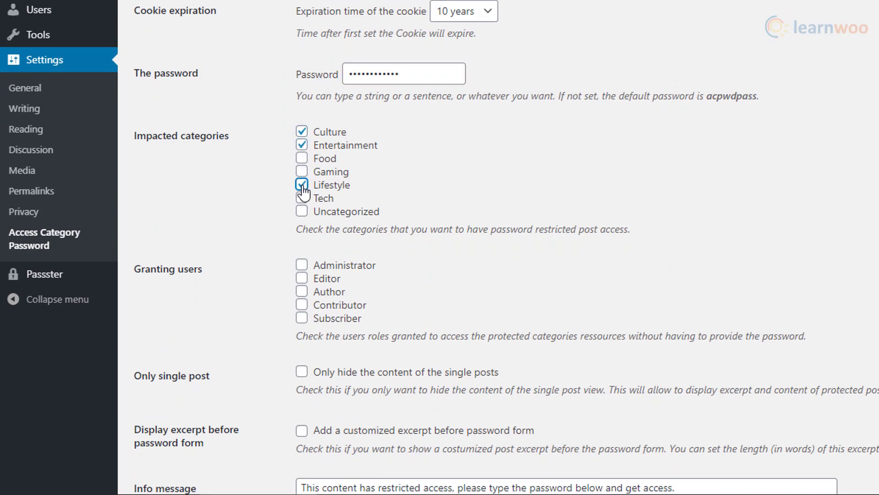
{"action": "scroll", "coordinate": [273, 227], "scroll_direction": "down", "scroll_amount": 2}
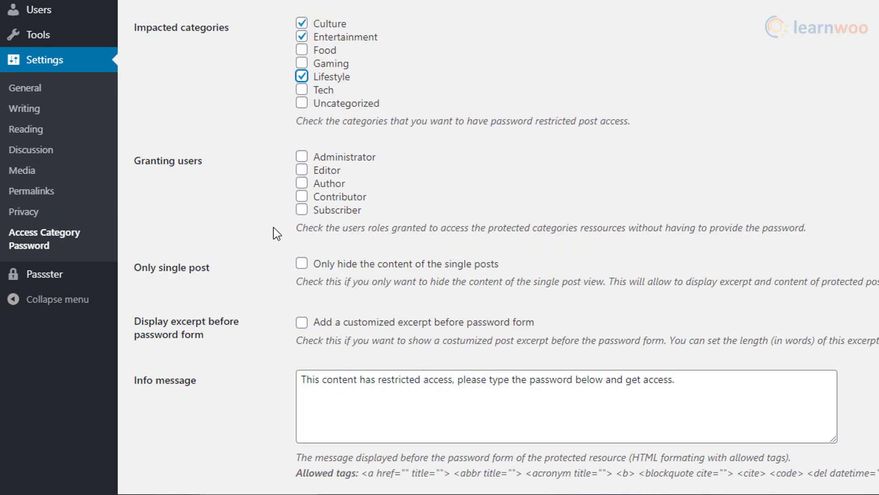
{"action": "left_click", "coordinate": [302, 158]}
{"action": "left_click", "coordinate": [302, 170]}
{"action": "scroll", "coordinate": [288, 190], "scroll_direction": "down", "scroll_amount": 5}
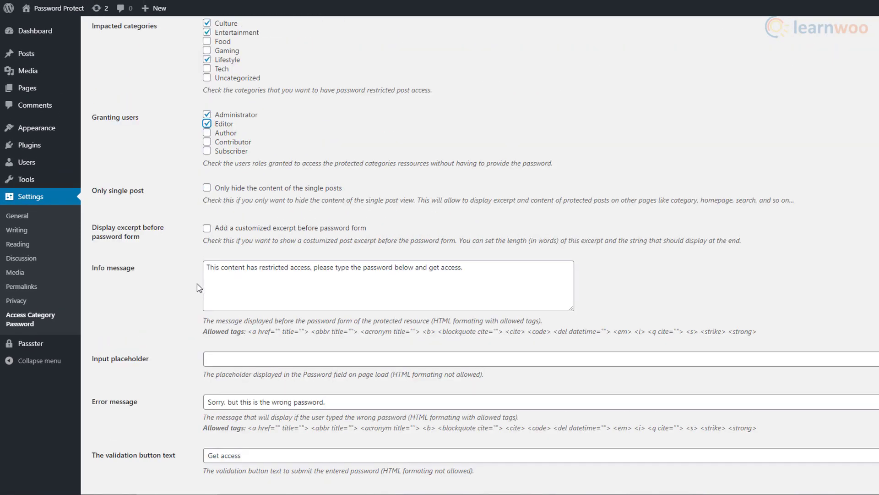
{"action": "scroll", "coordinate": [199, 287], "scroll_direction": "down", "scroll_amount": 3}
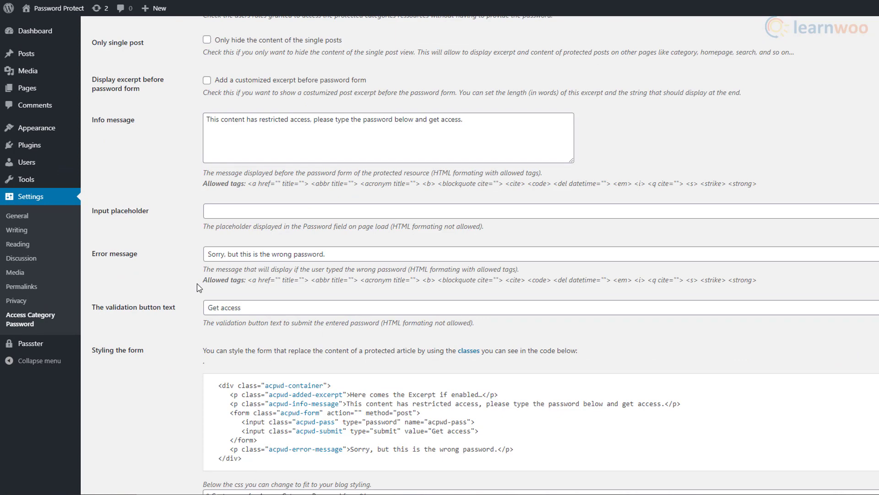
{"action": "scroll", "coordinate": [199, 287], "scroll_direction": "down", "scroll_amount": 5}
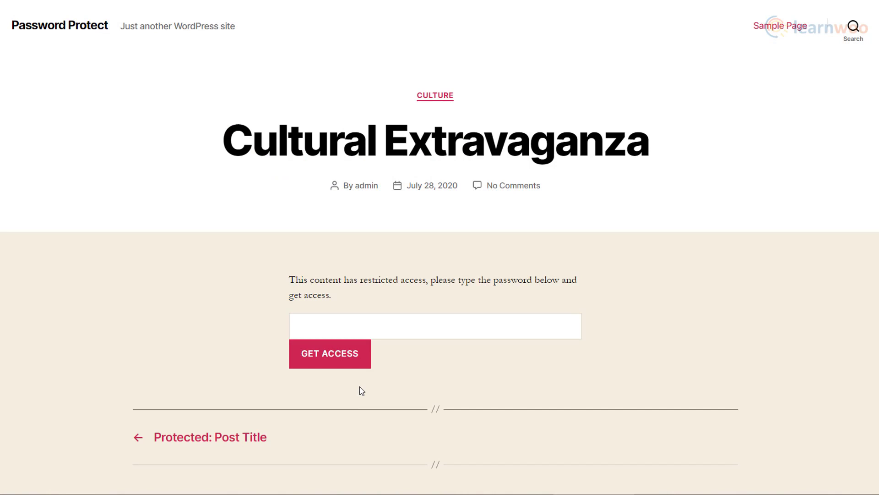
Step: Enter the category password on the Cultural Extravaganza post and submit it with Get Access
{"action": "left_click", "coordinate": [432, 334]}
{"action": "type", "text": "culture"}
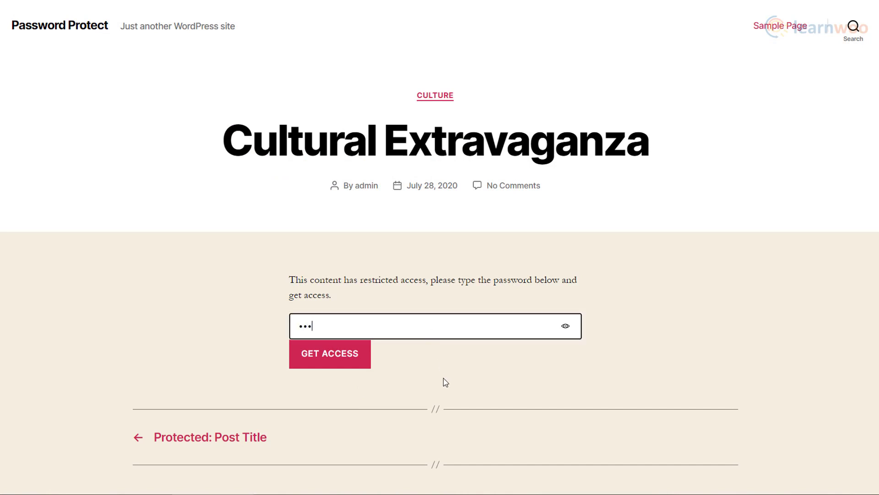
{"action": "type", "text": "@2020"}
{"action": "left_click", "coordinate": [369, 364]}
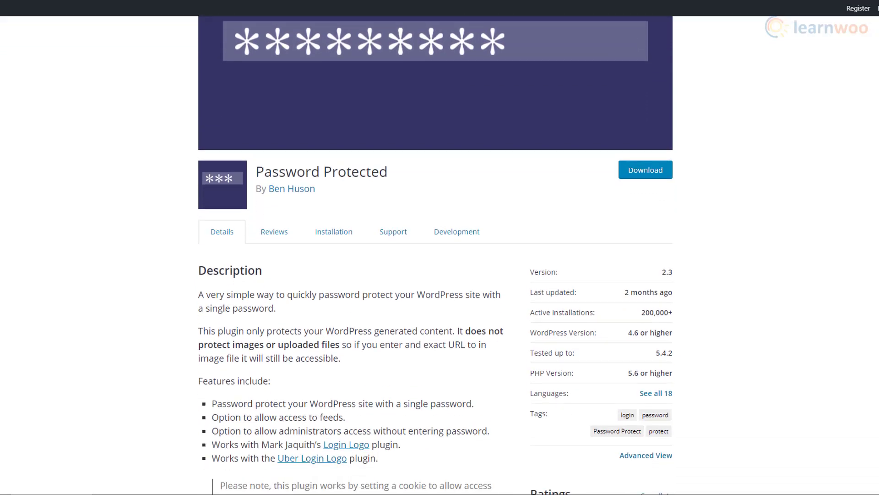
Step: Look over the Password Protected 2.3 plugin page on WordPress.org
{"action": "scroll", "coordinate": [440, 255], "scroll_direction": "down", "scroll_amount": 7}
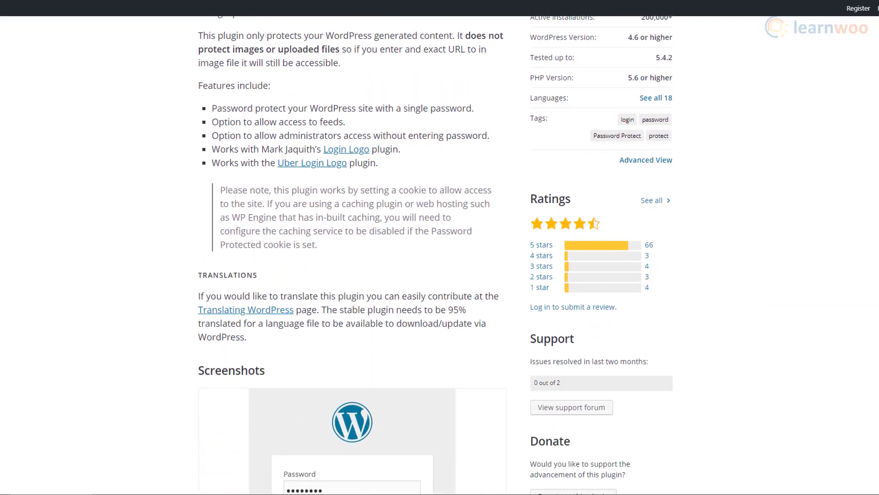
{"action": "scroll", "coordinate": [440, 255], "scroll_direction": "down", "scroll_amount": 9}
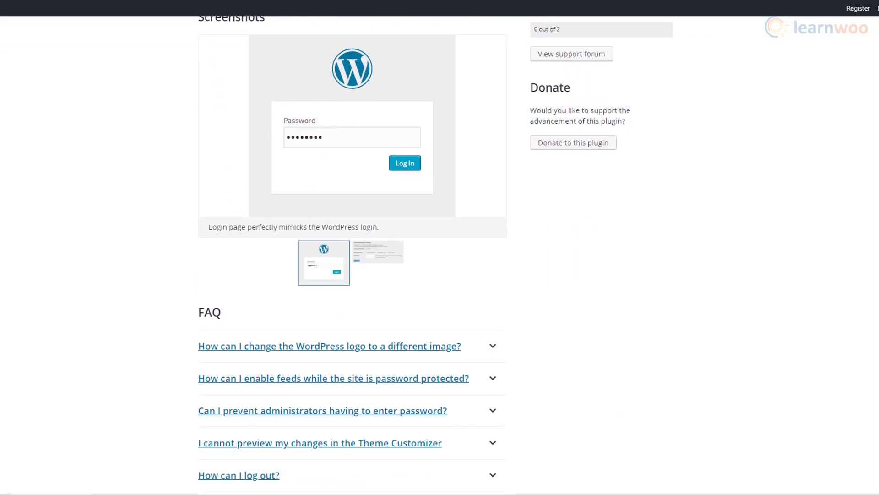
{"action": "scroll", "coordinate": [440, 255], "scroll_direction": "up", "scroll_amount": 20}
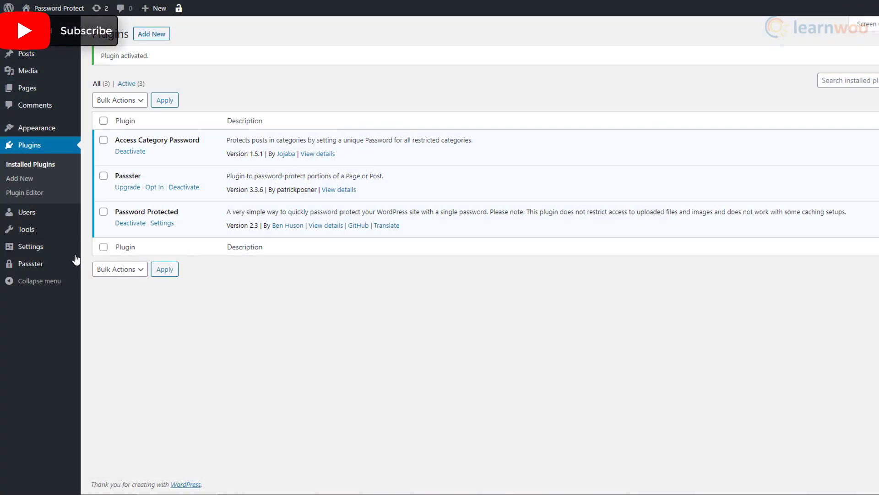
{"action": "mouse_move", "coordinate": [59, 250]}
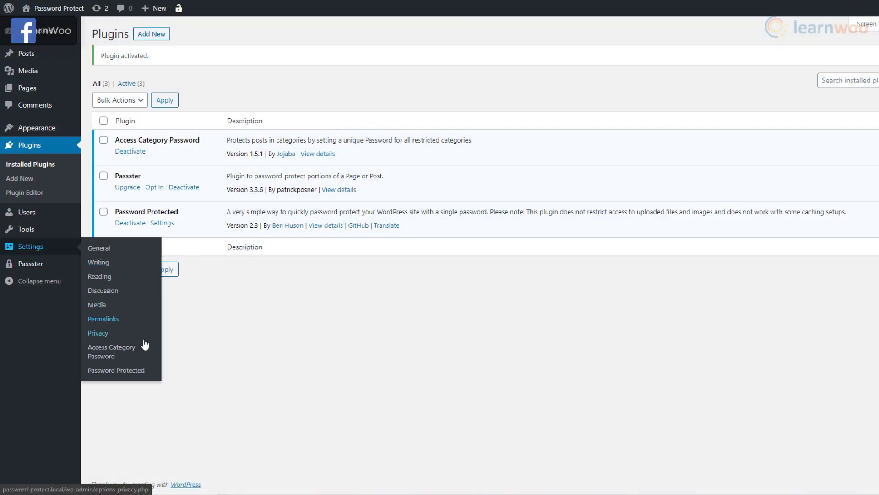
Step: In Password Protected settings, enable site-wide protection, allow administrators, and enter and confirm a new password
{"action": "left_click", "coordinate": [145, 373]}
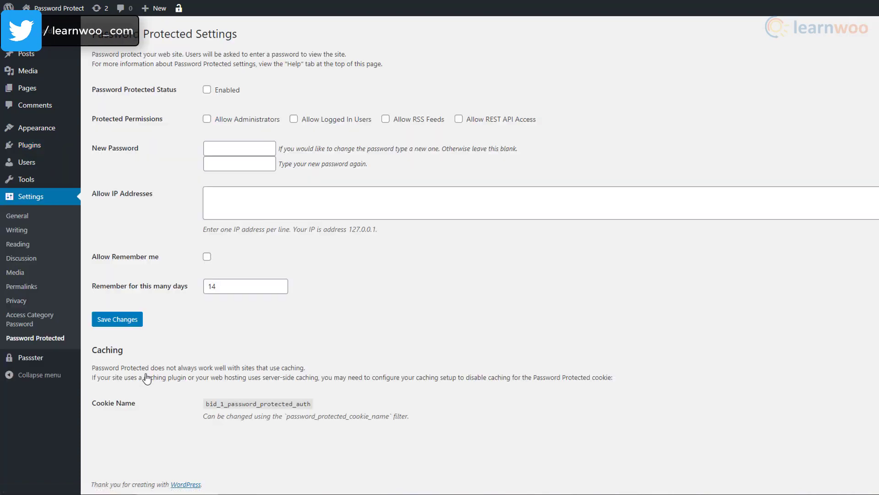
{"action": "left_click", "coordinate": [207, 90]}
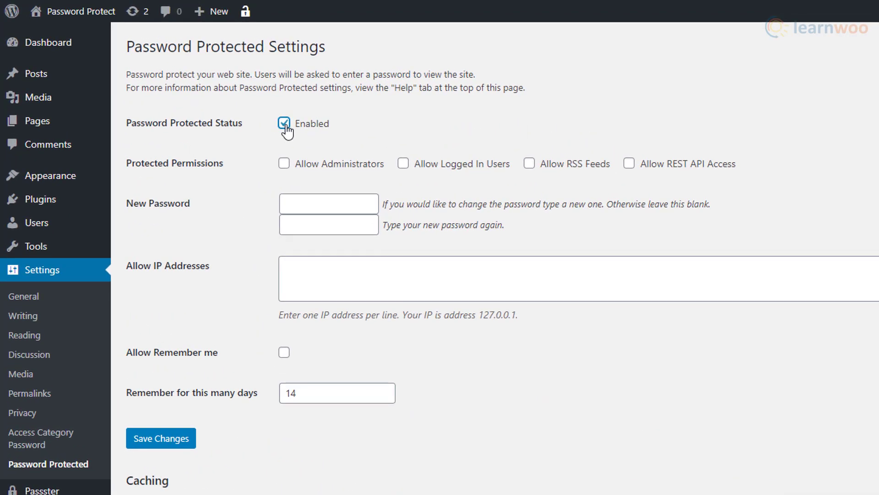
{"action": "left_click", "coordinate": [349, 201]}
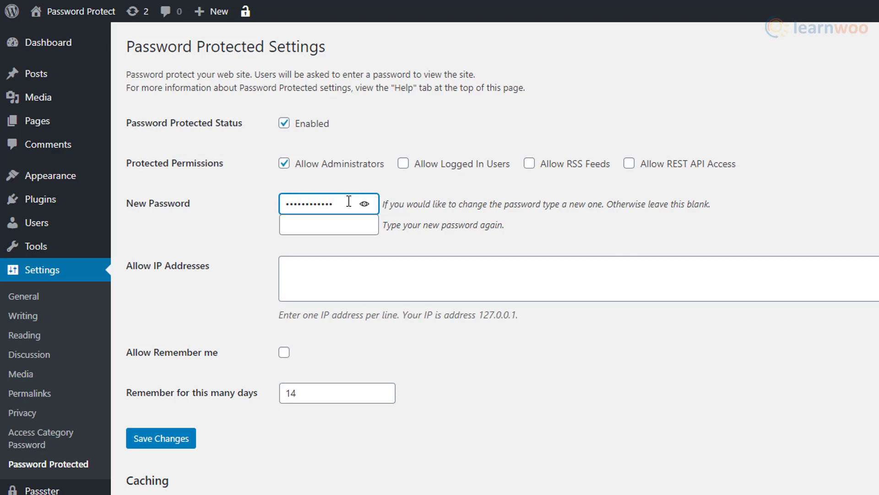
{"action": "left_click", "coordinate": [342, 224]}
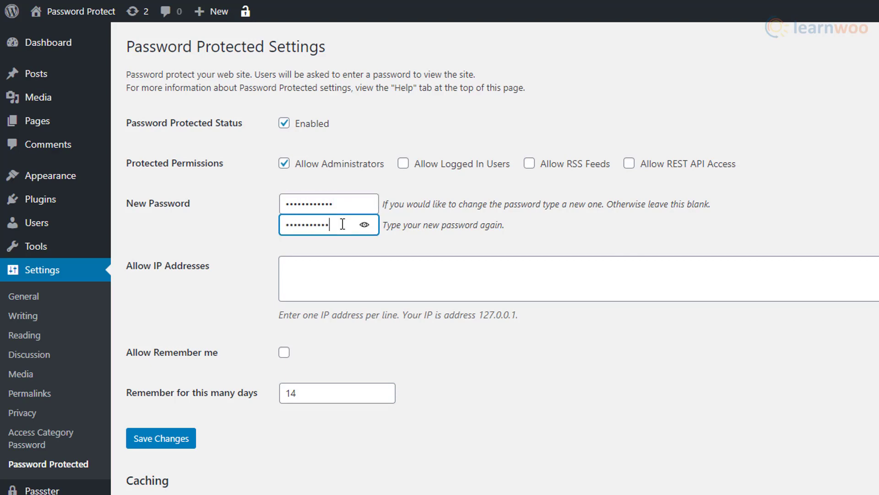
{"action": "left_click", "coordinate": [329, 285]}
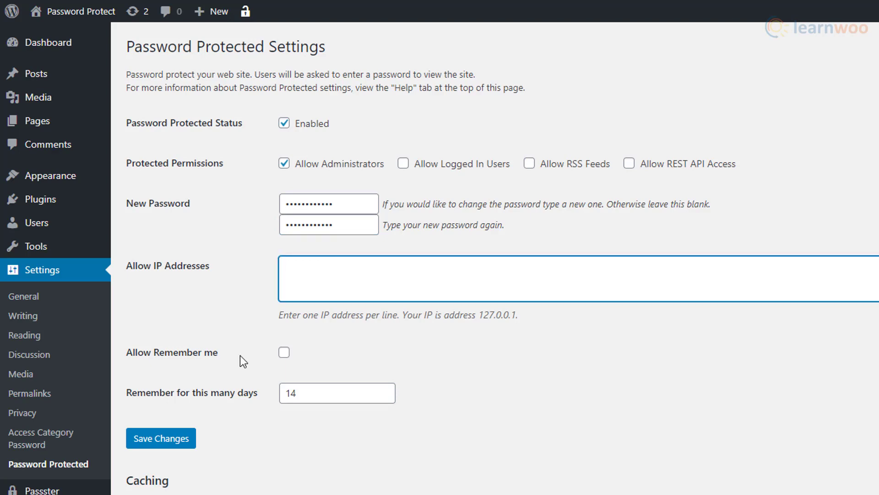
Step: Turn on Allow Remember me, save the settings, and view the site's password screen
{"action": "left_click", "coordinate": [283, 352]}
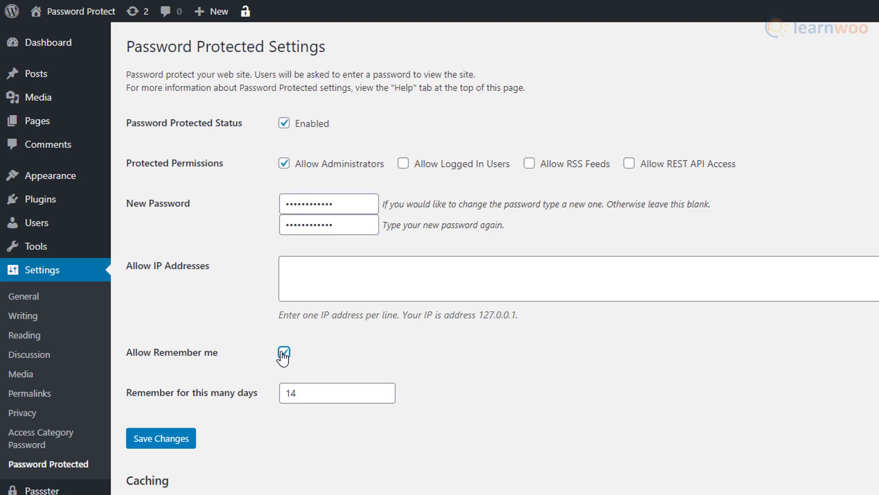
{"action": "left_click", "coordinate": [194, 447]}
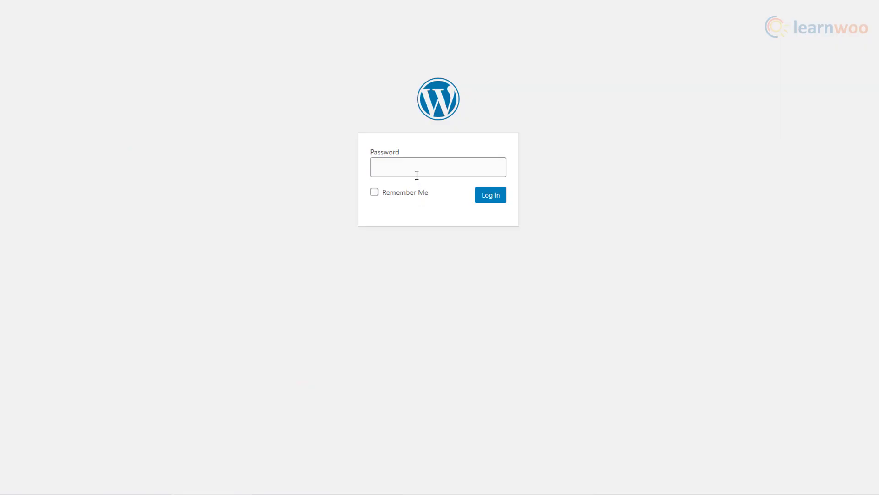
{"action": "left_click", "coordinate": [417, 175]}
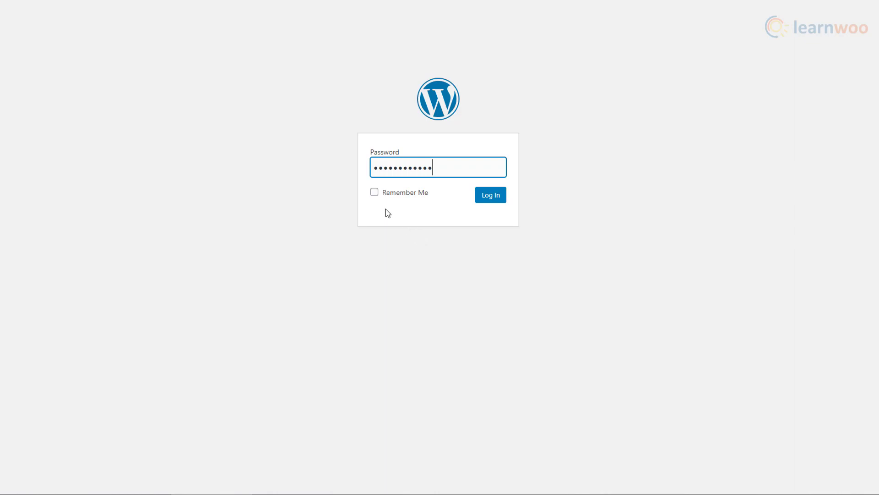
Step: Log in past the site password screen with Remember Me ticked
{"action": "left_click", "coordinate": [377, 195]}
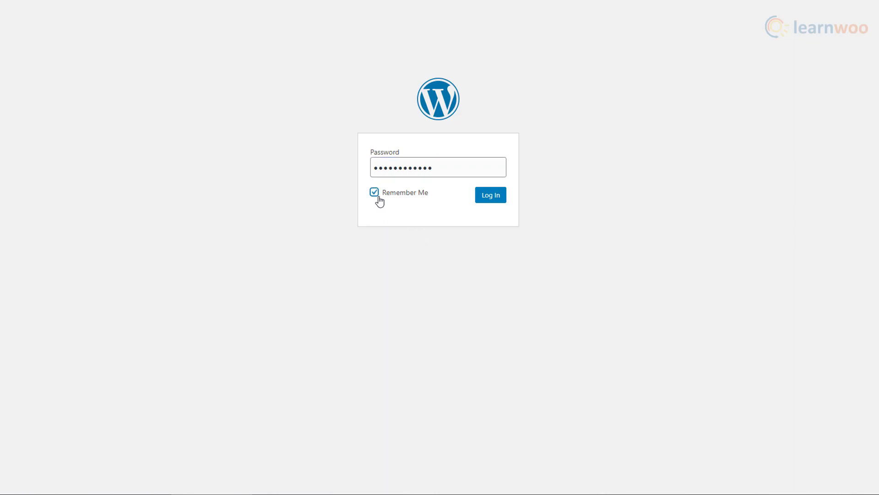
{"action": "left_click", "coordinate": [493, 202]}
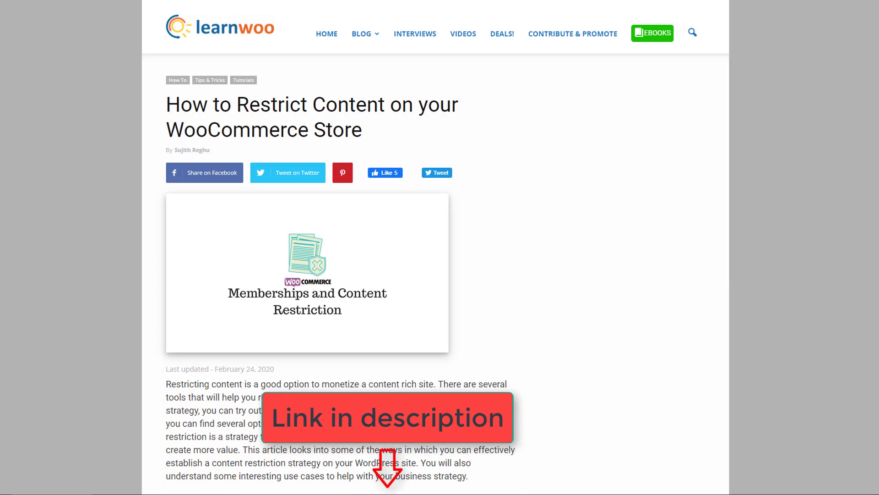
Step: Skim the restrict-content article, then go to the LearnWoo home page and scroll down to its How To posts
{"action": "scroll", "coordinate": [338, 264], "scroll_direction": "down", "scroll_amount": 2}
{"action": "scroll", "coordinate": [338, 264], "scroll_direction": "down", "scroll_amount": 5}
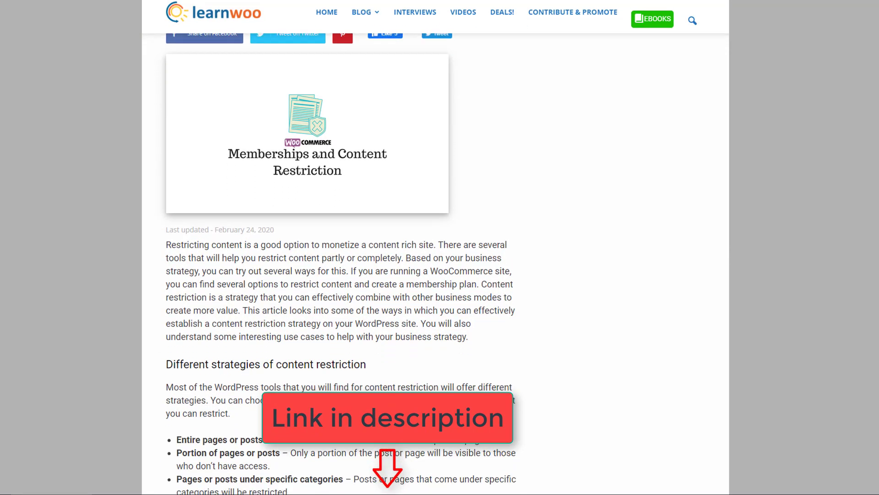
{"action": "scroll", "coordinate": [338, 263], "scroll_direction": "down", "scroll_amount": 3}
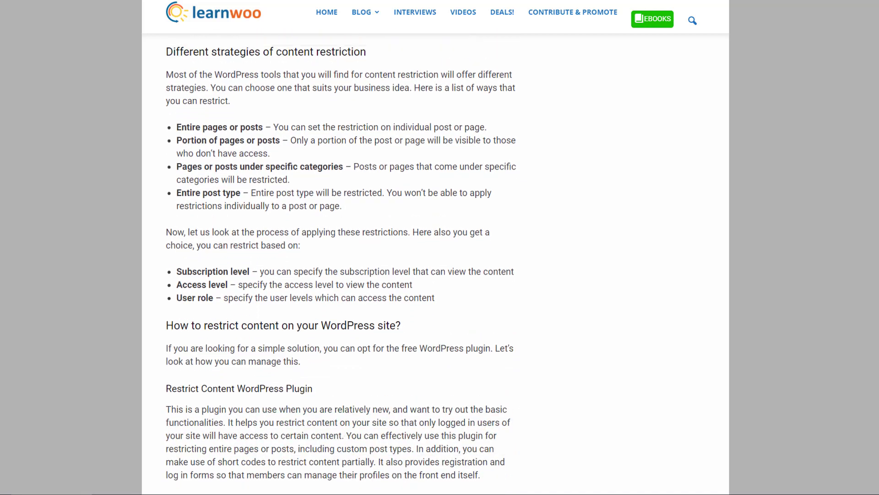
{"action": "scroll", "coordinate": [293, 52], "scroll_direction": "up", "scroll_amount": 10}
{"action": "left_click", "coordinate": [239, 33]}
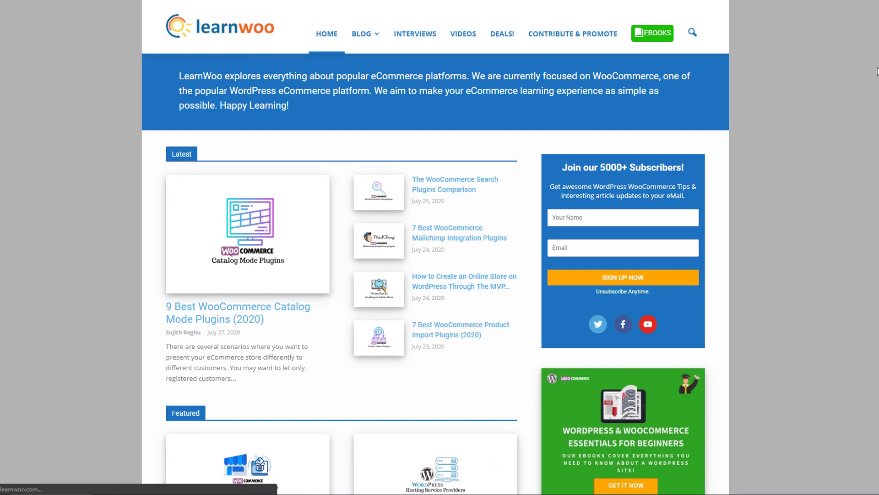
{"action": "scroll", "coordinate": [877, 71], "scroll_direction": "down", "scroll_amount": 3}
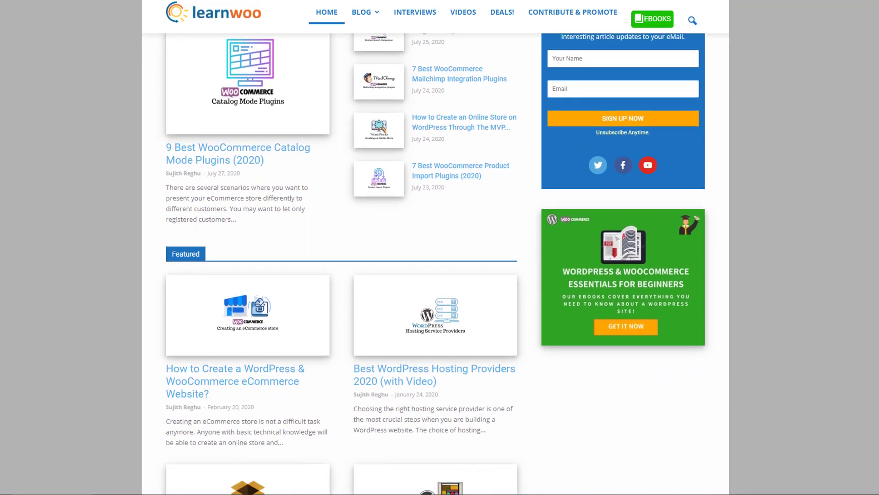
{"action": "scroll", "coordinate": [435, 263], "scroll_direction": "down", "scroll_amount": 6}
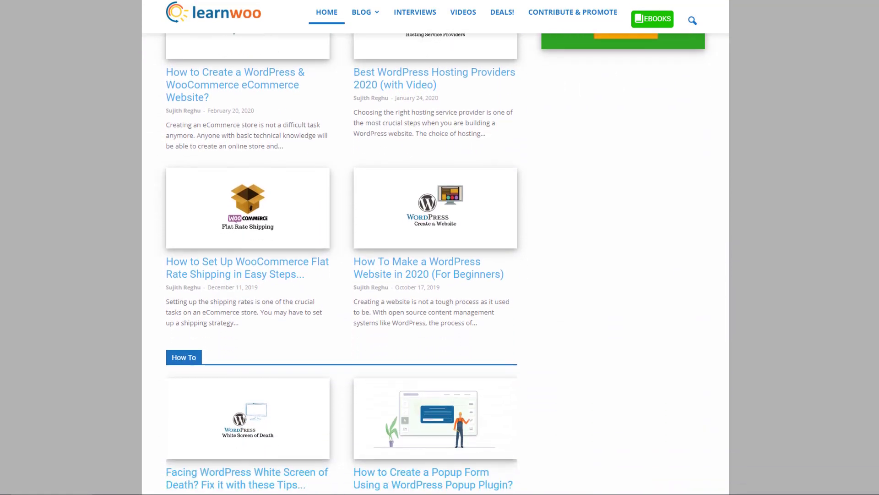
{"action": "scroll", "coordinate": [435, 264], "scroll_direction": "down", "scroll_amount": 4}
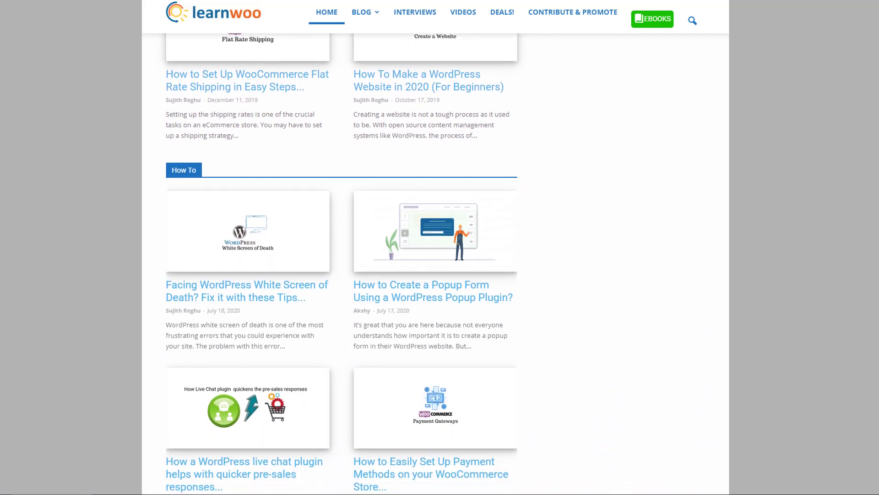